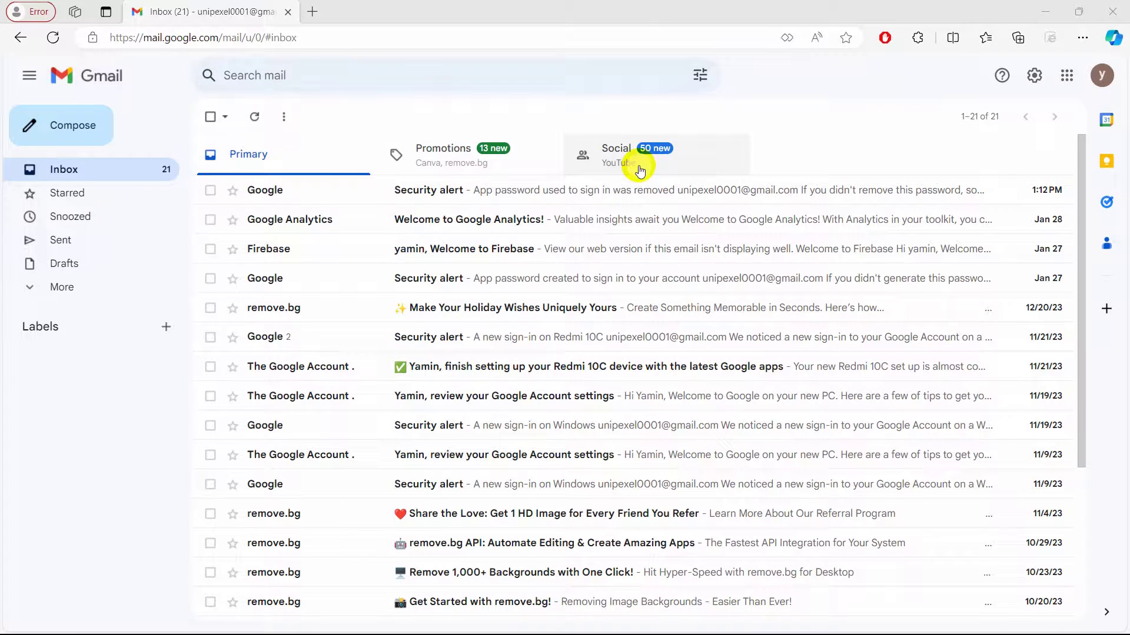
- Open the Google Account options from the profile avatar in Gmail
click(1103, 76)
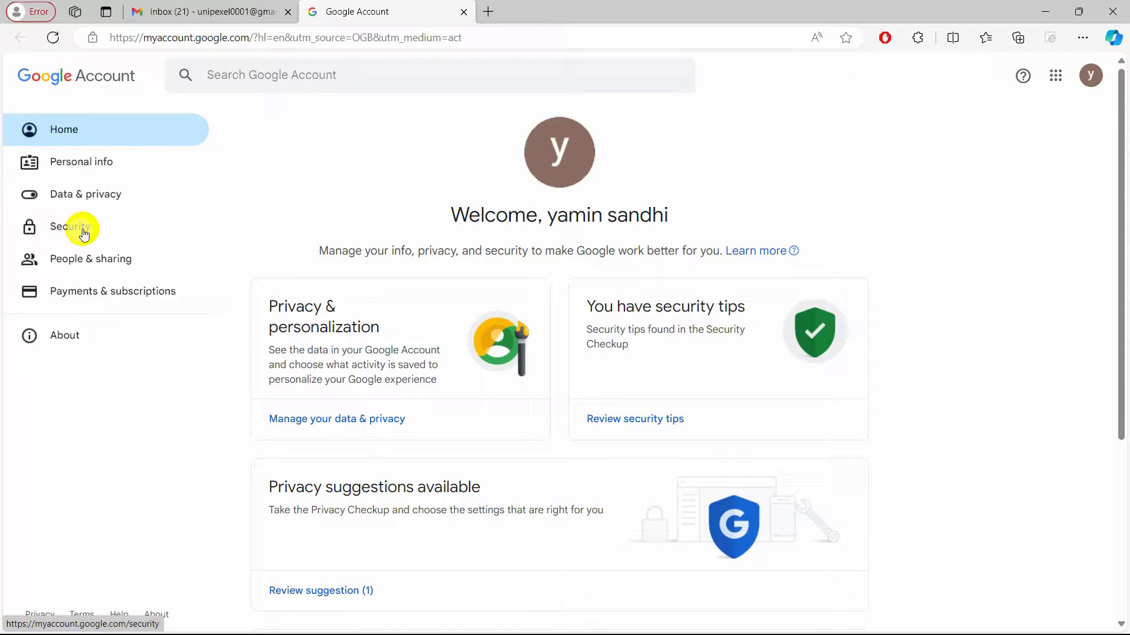
click(63, 228)
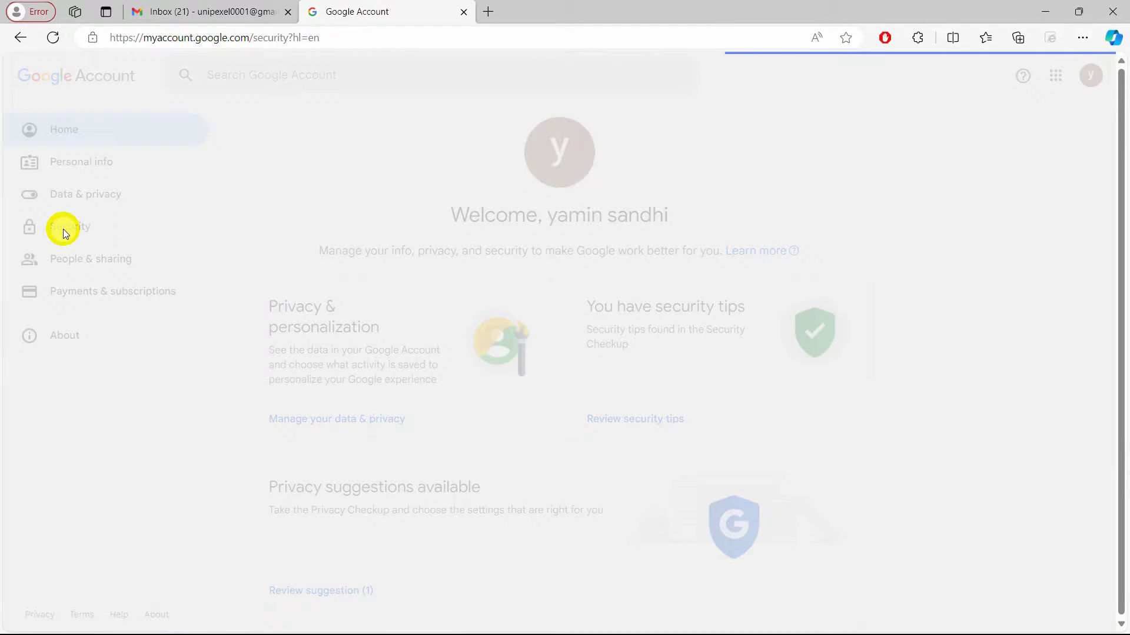
scroll(468, 160, down, 2)
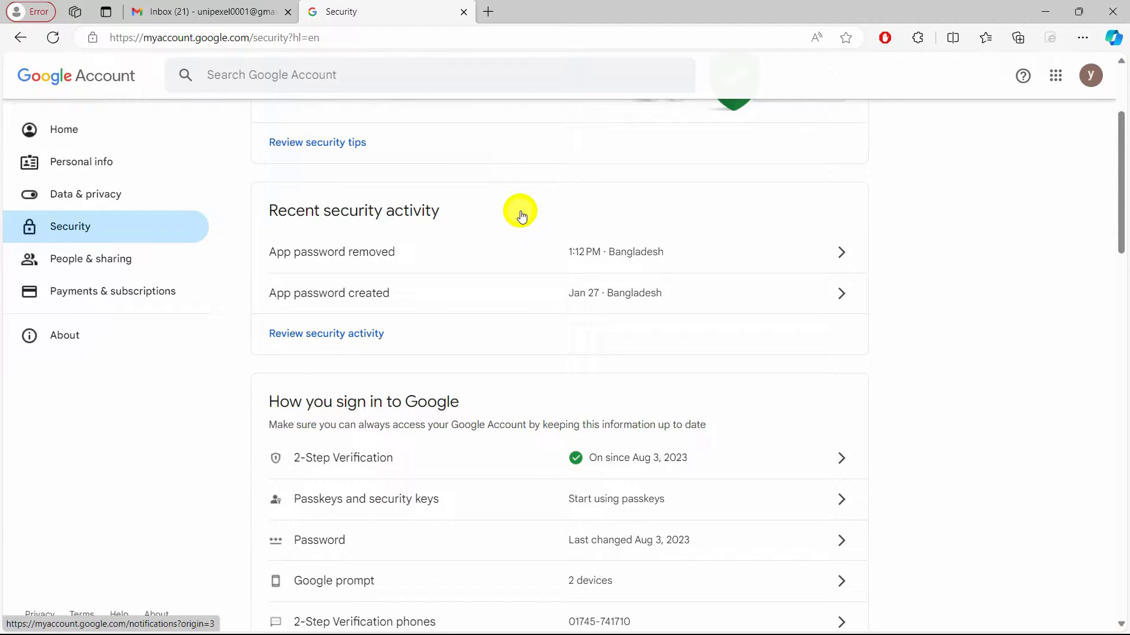
scroll(521, 214, down, 1)
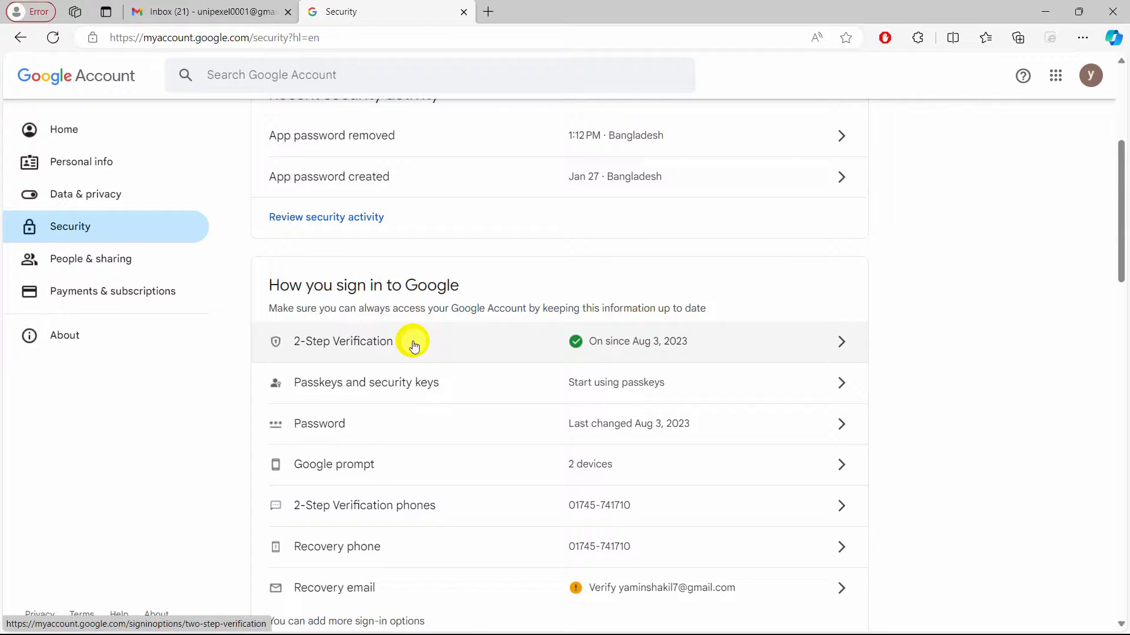
- Open the 2-Step Verification page to reach its empty App passwords entry
click(530, 342)
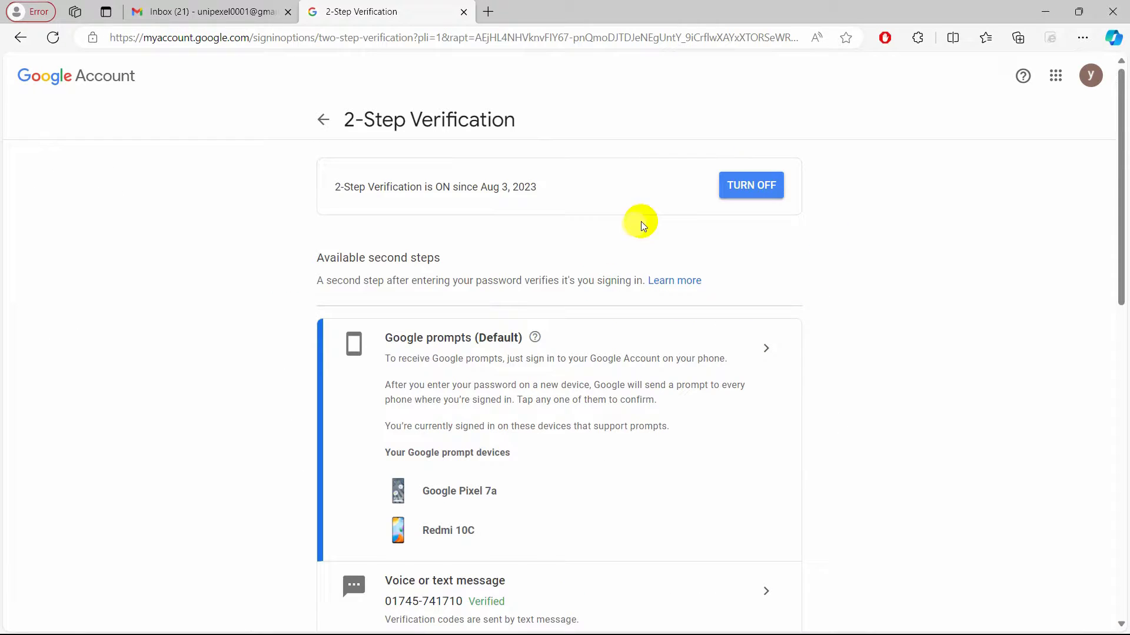
scroll(780, 233, down, 5)
scroll(780, 233, down, 5)
scroll(788, 241, down, 4)
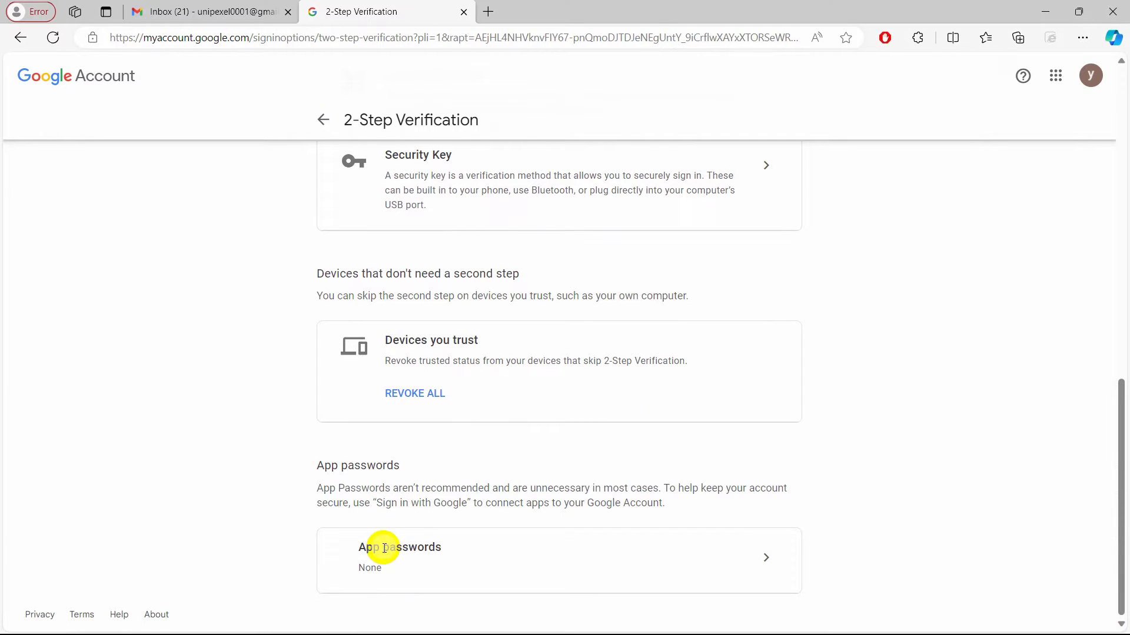
scroll(772, 433, up, 5)
scroll(771, 433, up, 5)
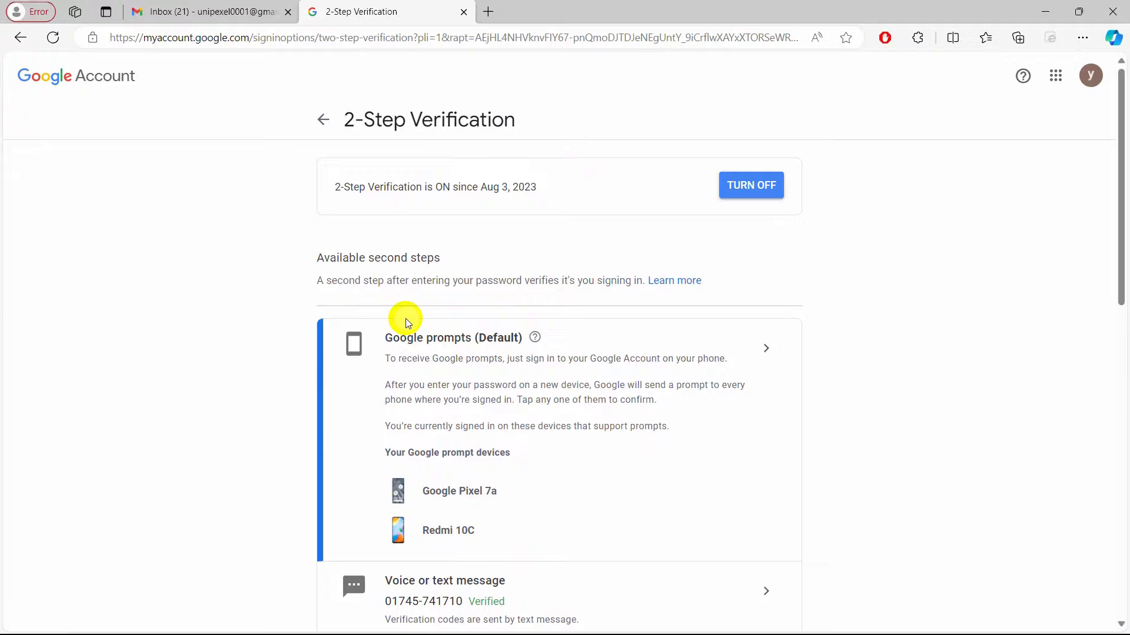
scroll(484, 243, down, 6)
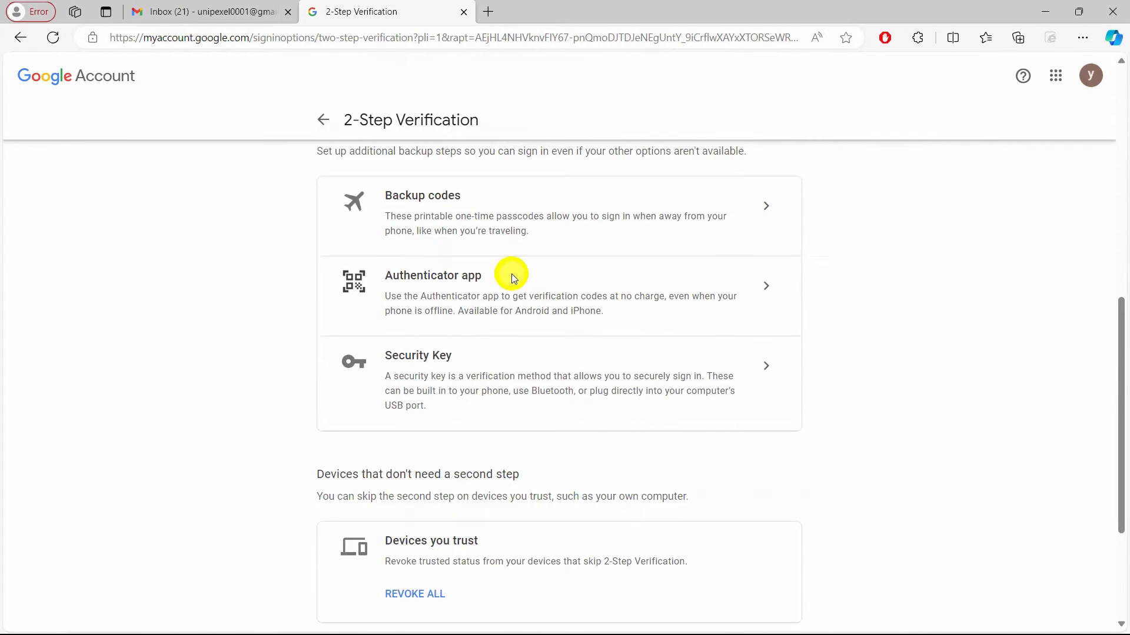
scroll(512, 274, down, 4)
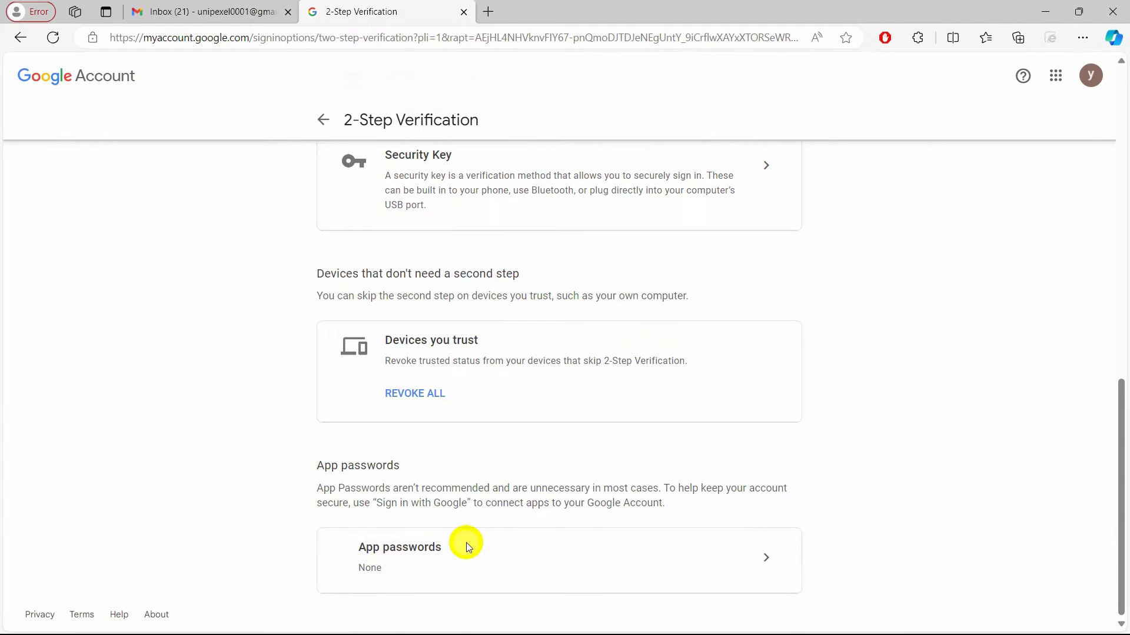
- Open the App passwords page and enter 'website' as the new app name
click(765, 560)
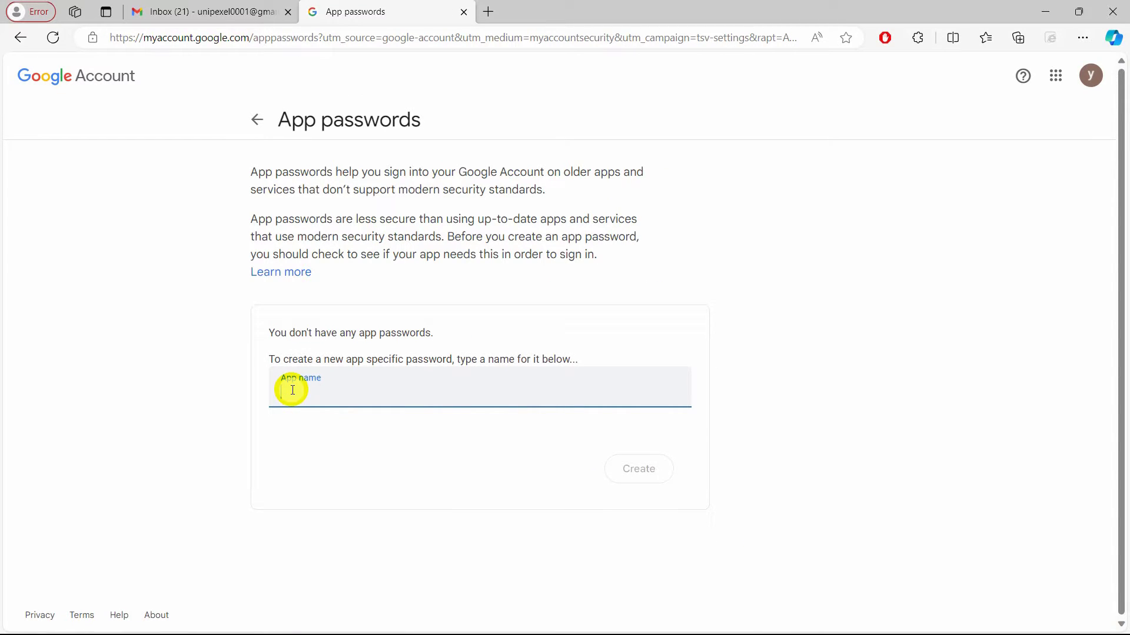
text(w)
text(ebsite)
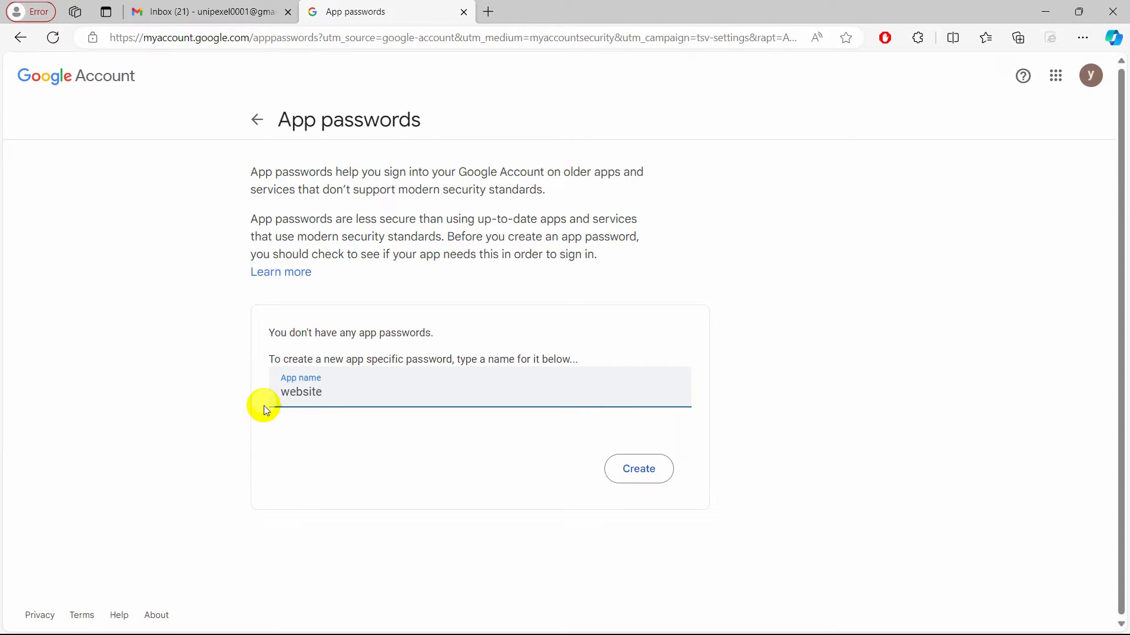
click(349, 438)
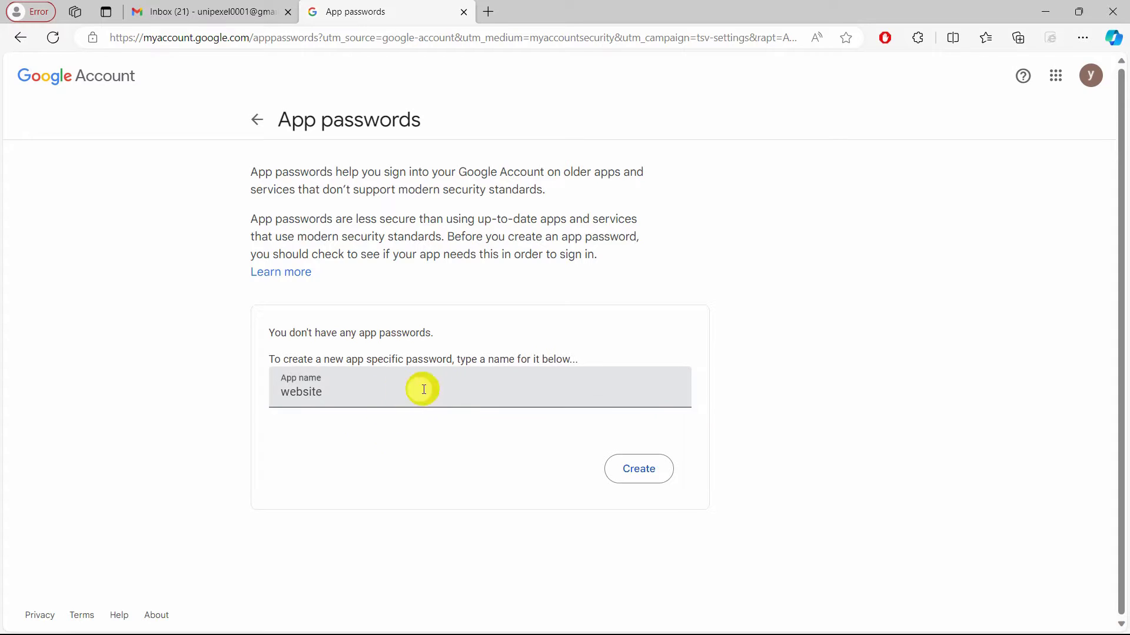
- Create the 'website' app password and copy its generated code
click(639, 470)
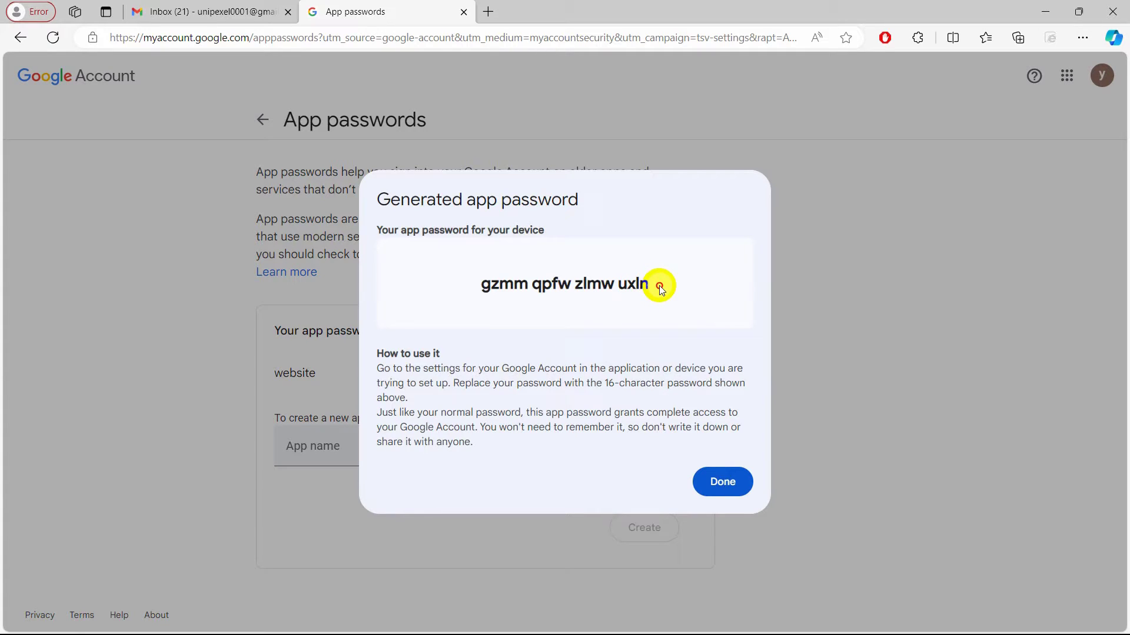
drag(654, 286, 469, 287)
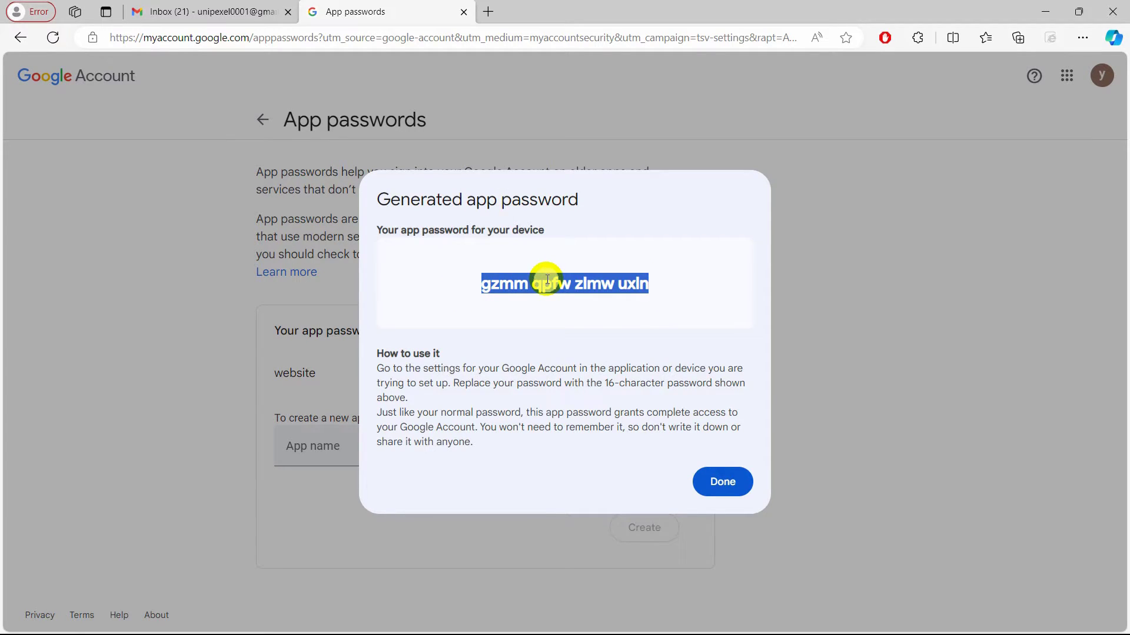
key(ctrl+c)
- Keep the copied code in Notepad, launched from Windows Search, then minimize it
click(56, 618)
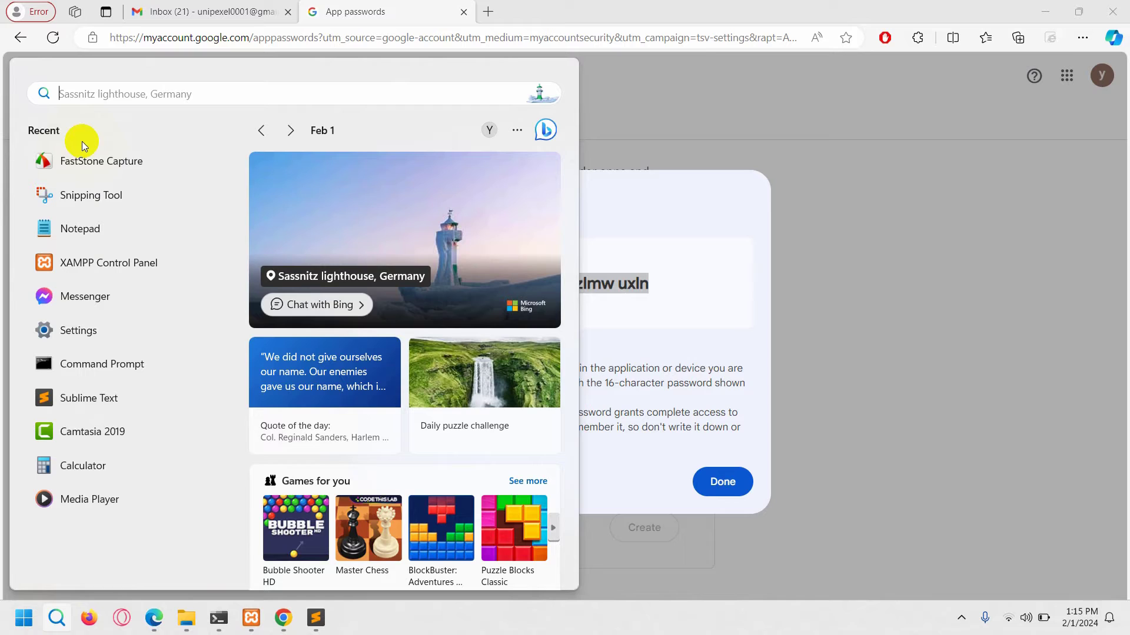
click(80, 229)
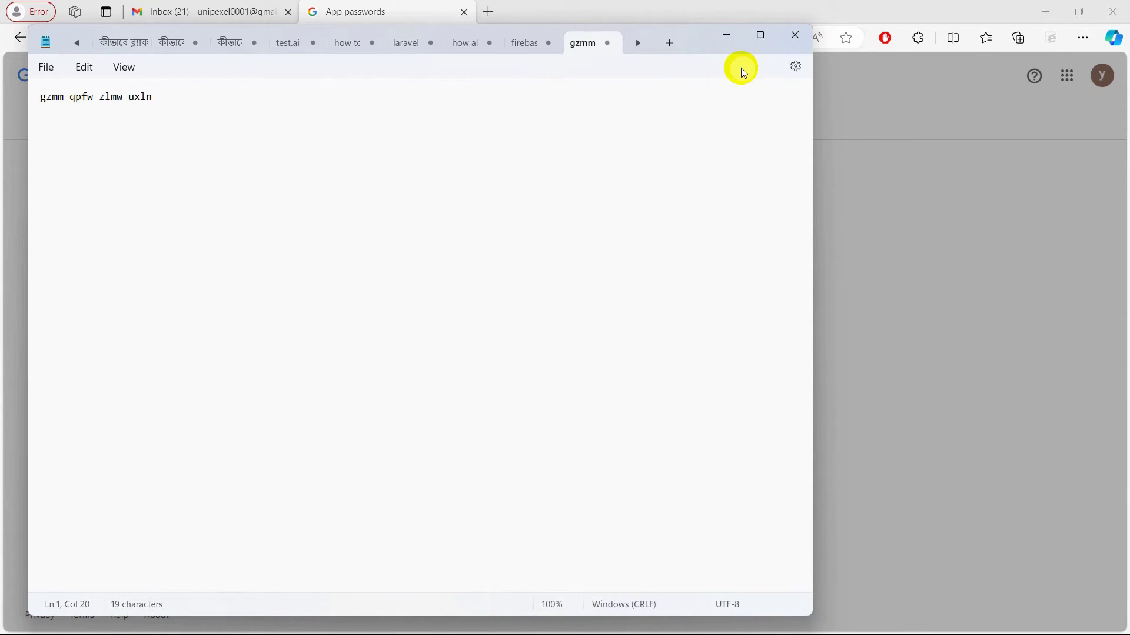
click(725, 40)
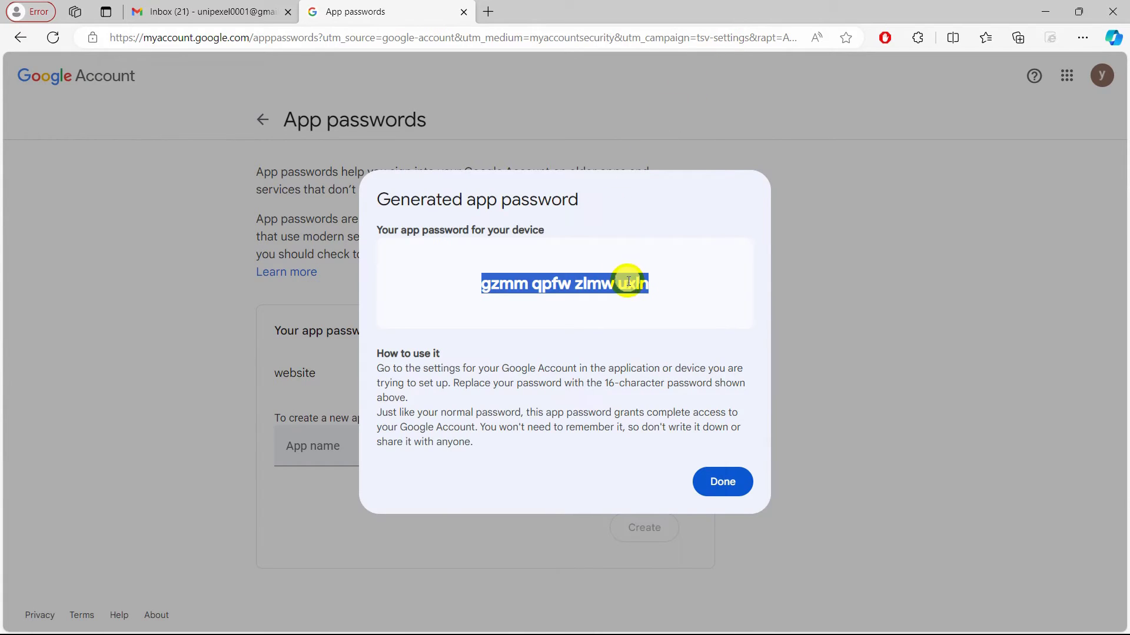
- Dismiss the generated-password dialog so 'website' appears in the App passwords list
click(662, 274)
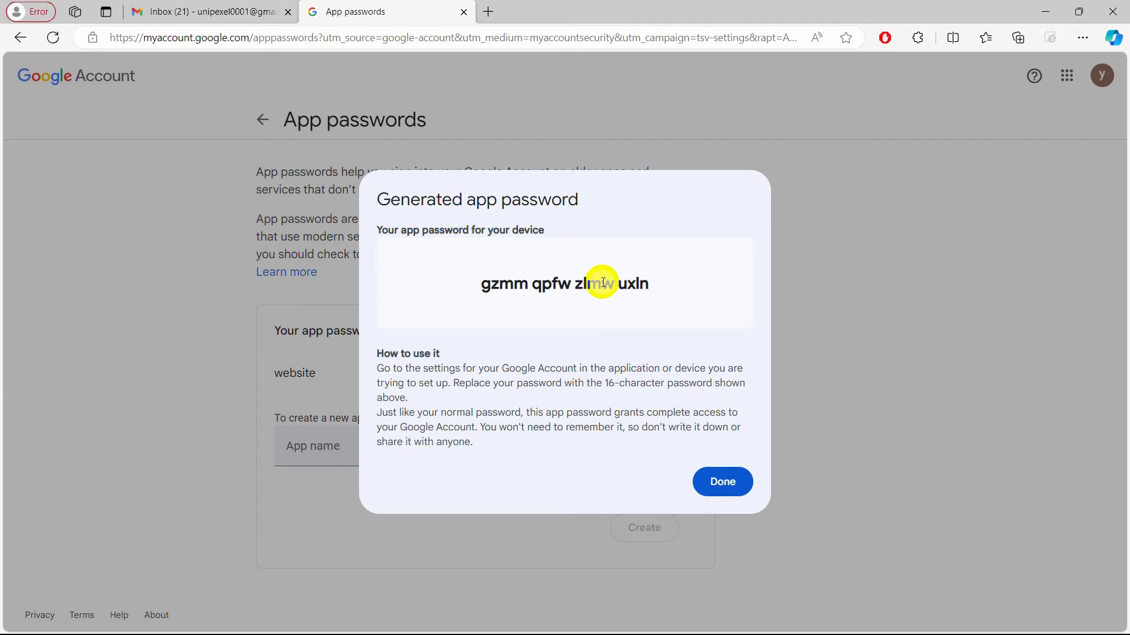
click(722, 481)
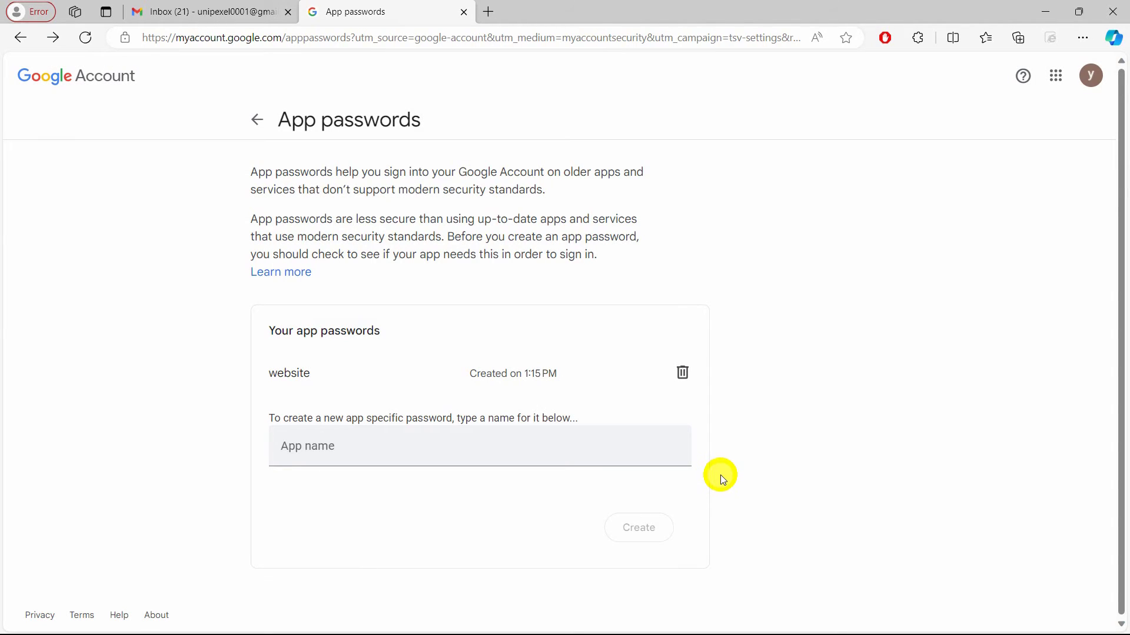